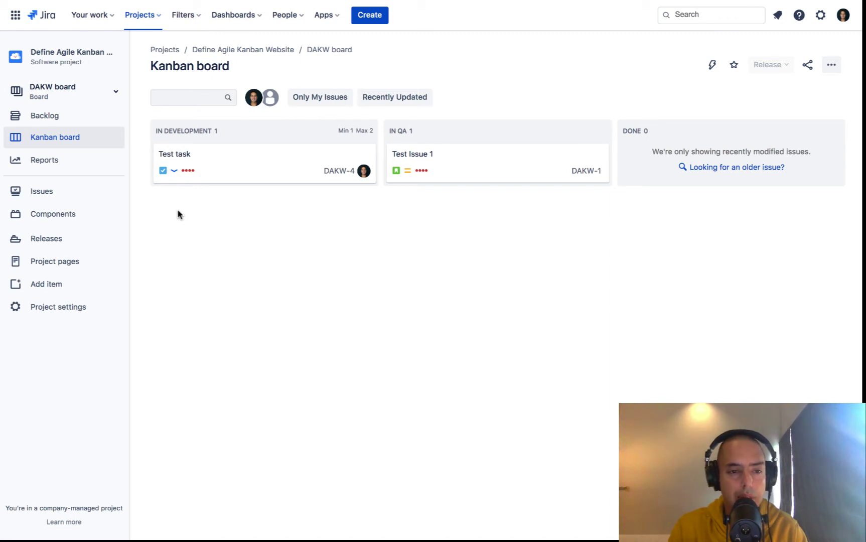
- Start a new Scrum board built from an existing project via the board switcher
{"action": "mouse_move", "coordinate": [65, 91]}
{"action": "left_click", "coordinate": [117, 94]}
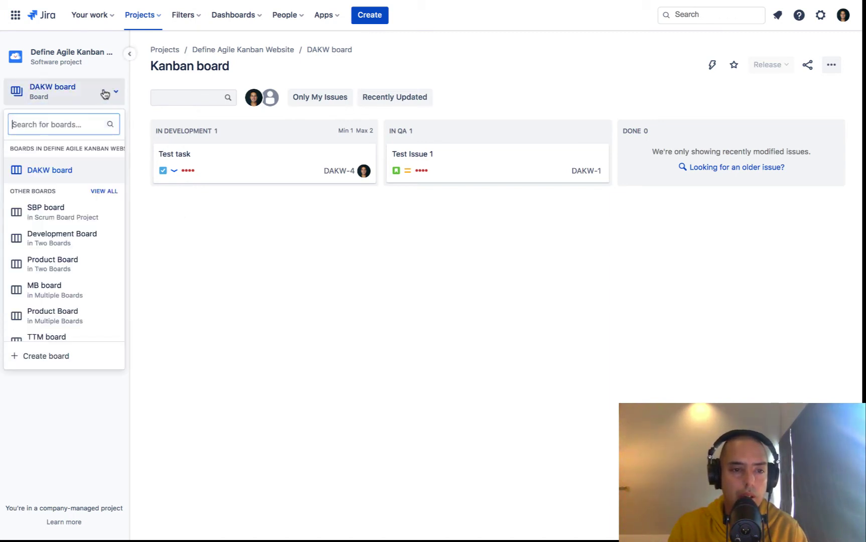
{"action": "left_click", "coordinate": [46, 356]}
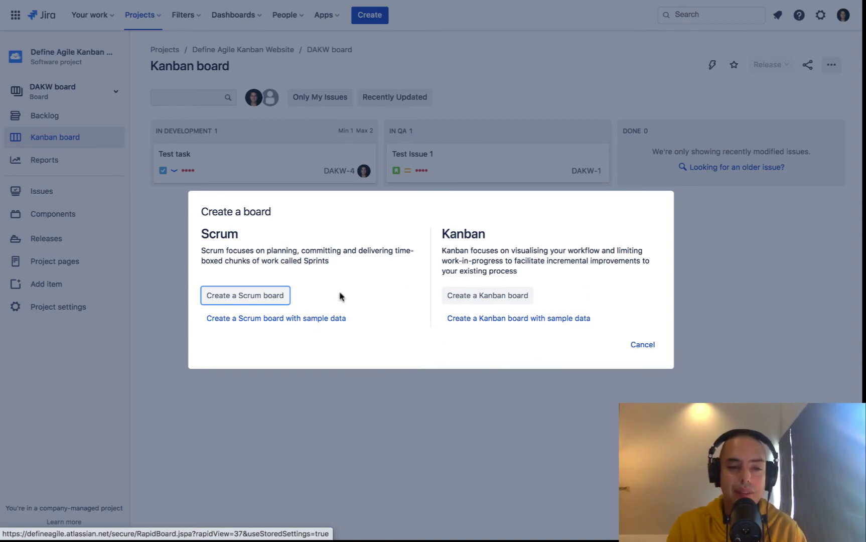
{"action": "left_click", "coordinate": [247, 298]}
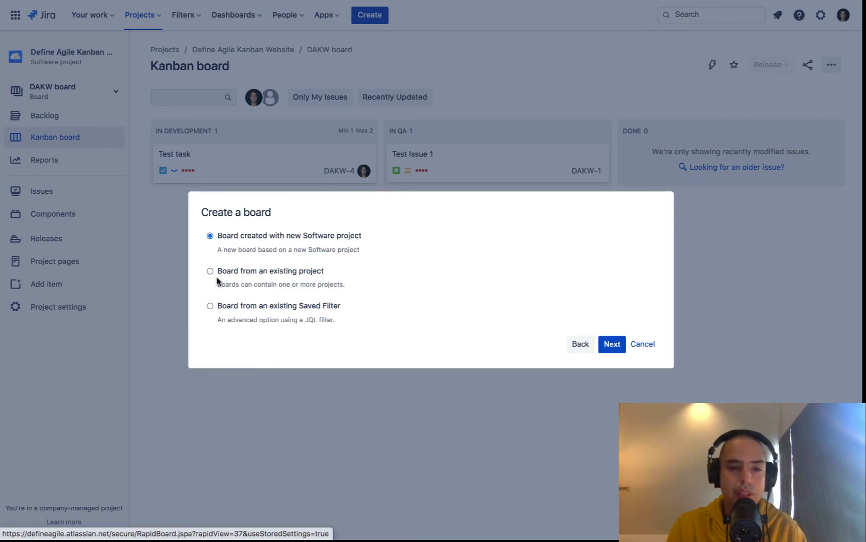
{"action": "left_click", "coordinate": [613, 344]}
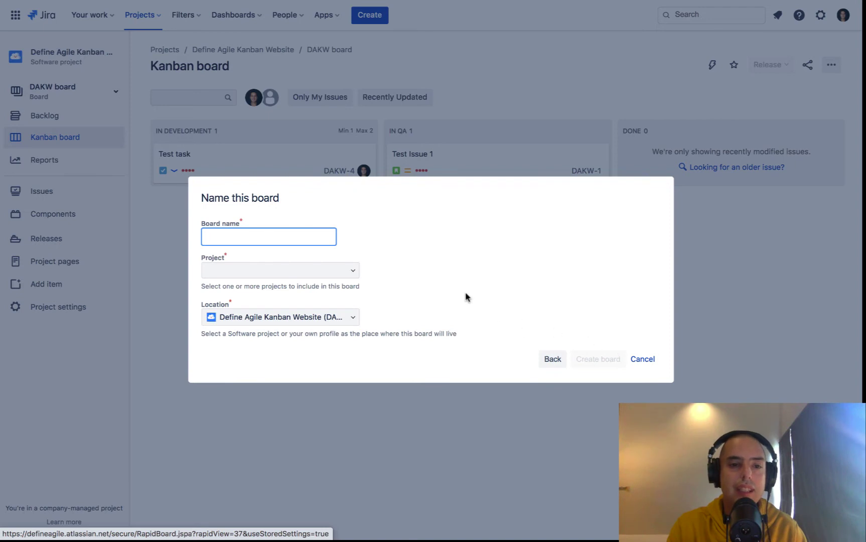
{"action": "type", "text": "Developer Board "}
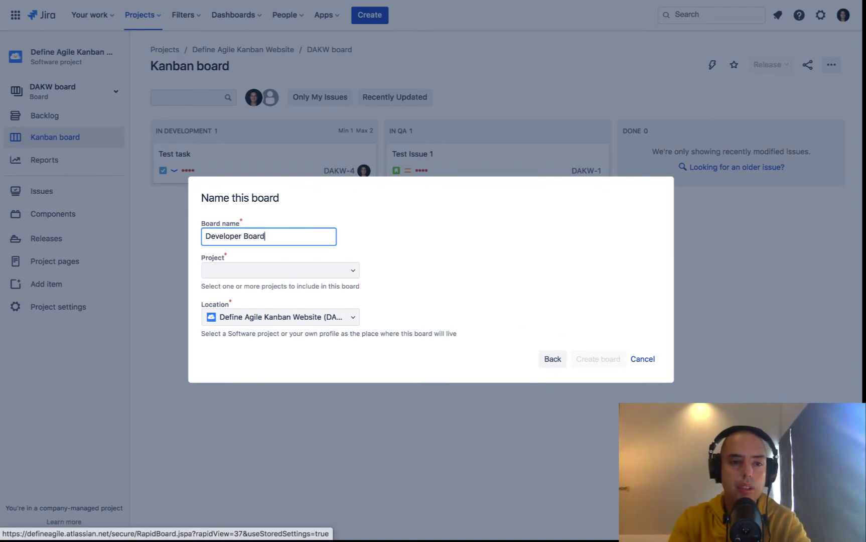
{"action": "type", "text": "DAKW"}
{"action": "left_click", "coordinate": [346, 271]}
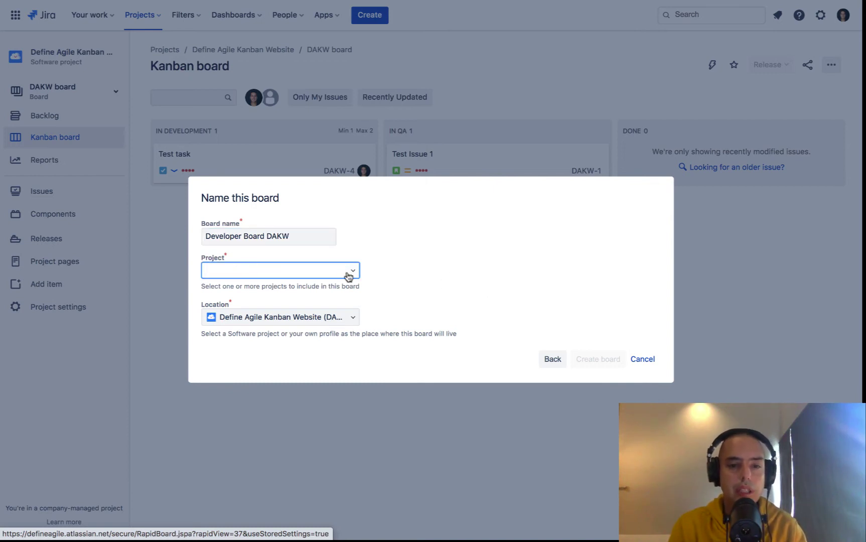
- Pick Define Agile Kanban Website (DAKW) as the project for the new board
{"action": "left_click", "coordinate": [354, 273]}
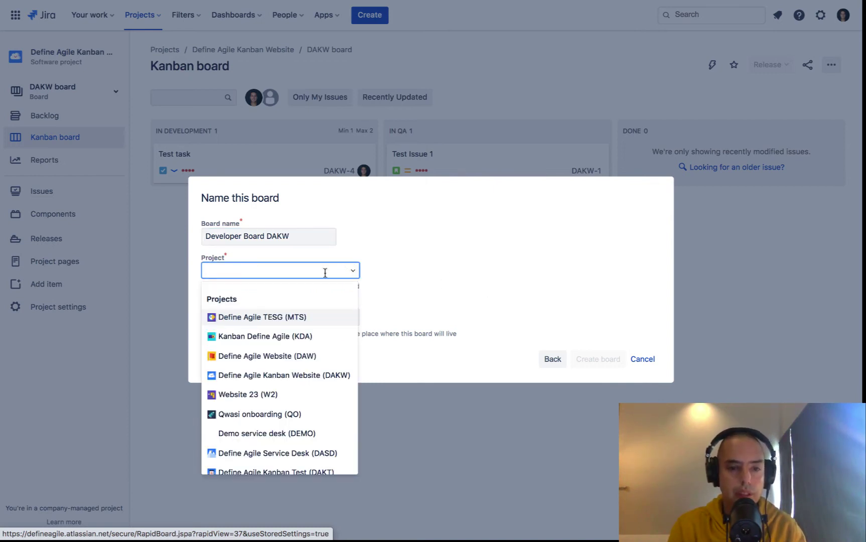
{"action": "type", "text": "Define Agile Kanban"}
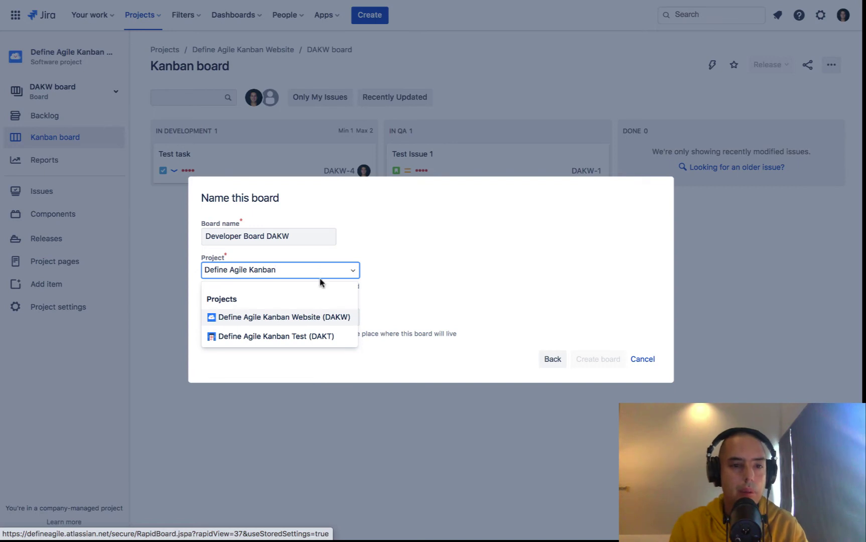
{"action": "left_click", "coordinate": [314, 317]}
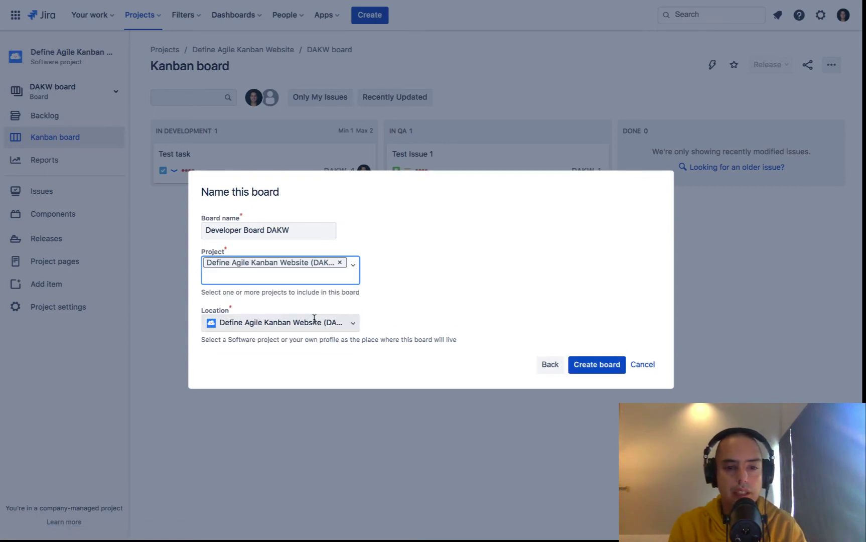
- Create Developer Board DAKW and reopen the board switcher from its backlog
{"action": "left_click", "coordinate": [604, 366]}
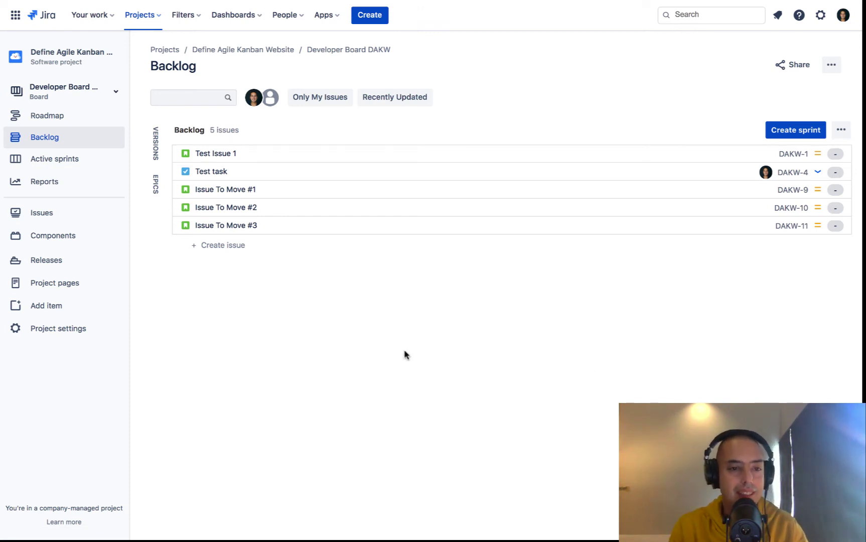
{"action": "left_click", "coordinate": [115, 93]}
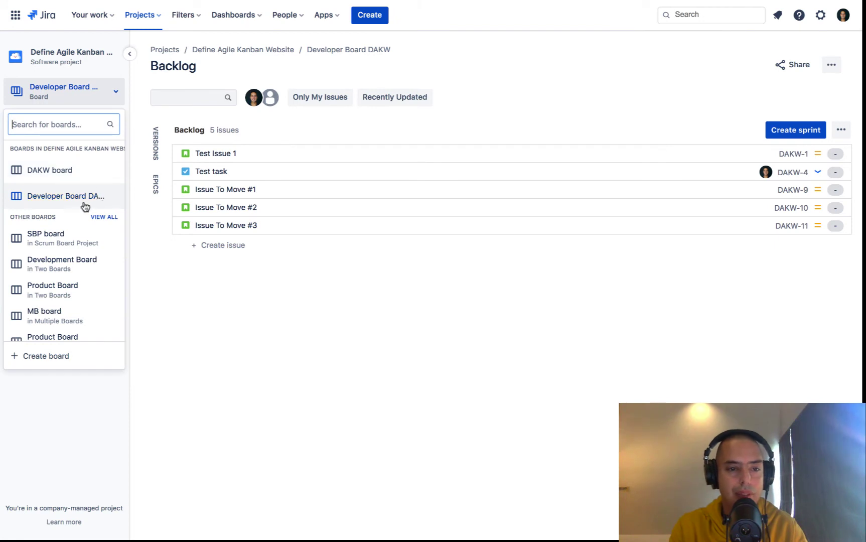
- On the old DAKW board, move Test task from In Development back into Backlog
{"action": "left_click", "coordinate": [49, 170]}
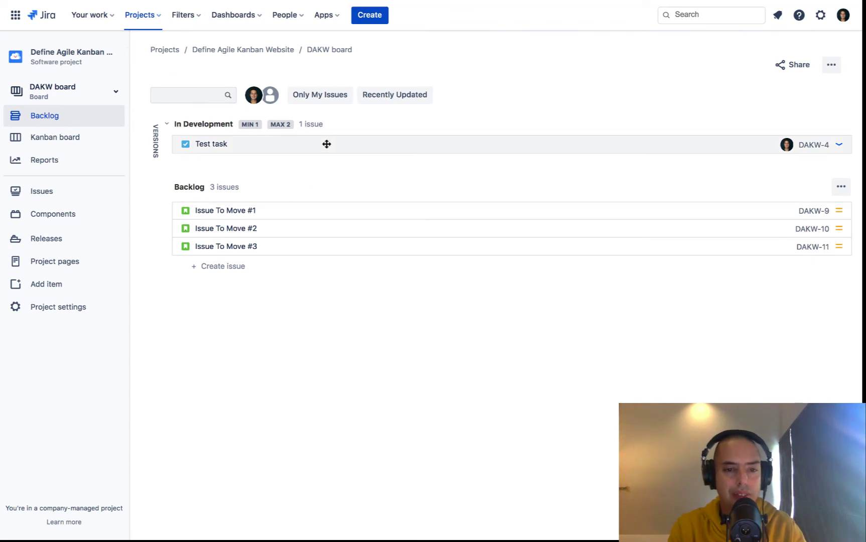
{"action": "left_click_drag", "start_coordinate": [327, 143], "coordinate": [336, 218]}
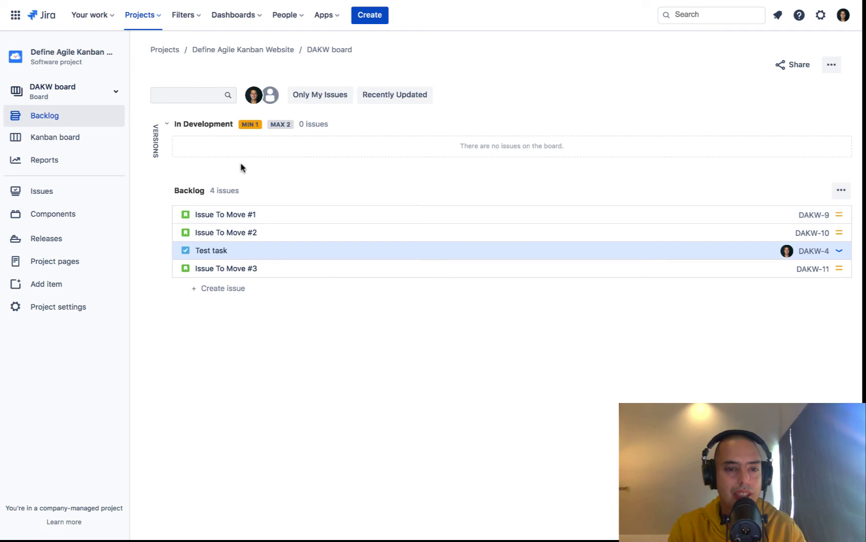
{"action": "left_click", "coordinate": [65, 139]}
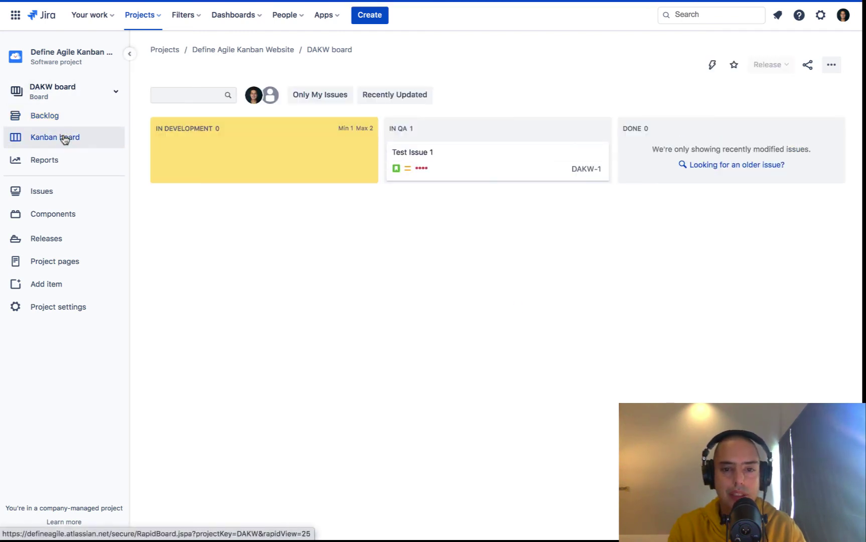
- Move Test Issue 1 from IN QA to In Development, then into Backlog, leaving the Kanban board empty
{"action": "left_click_drag", "start_coordinate": [459, 160], "coordinate": [298, 207]}
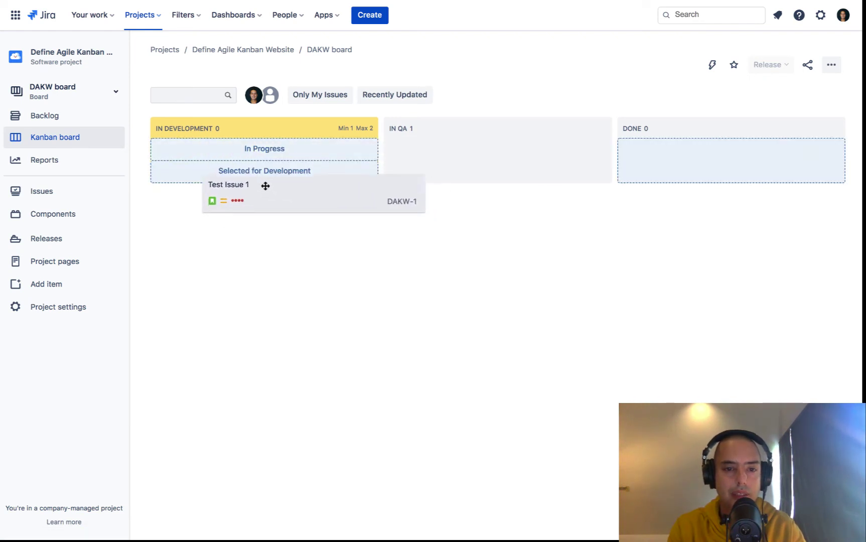
{"action": "left_click_drag", "start_coordinate": [298, 207], "coordinate": [254, 173]}
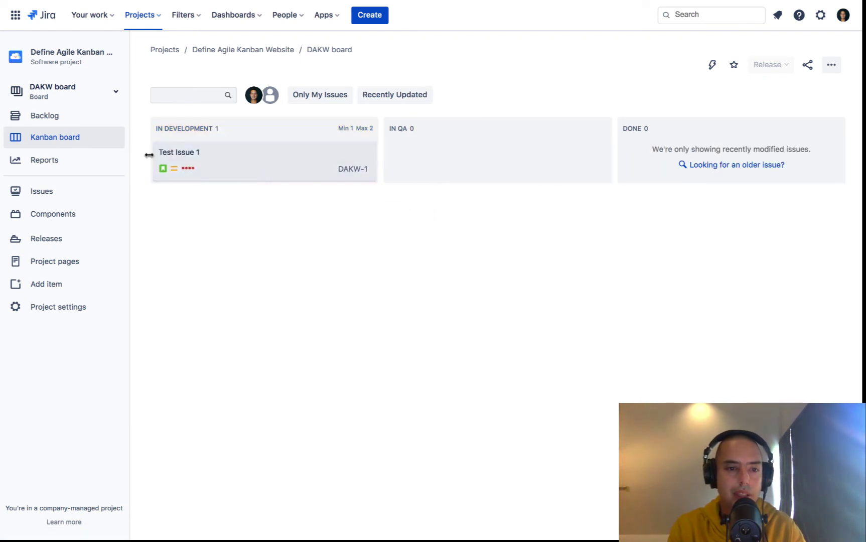
{"action": "left_click", "coordinate": [44, 116]}
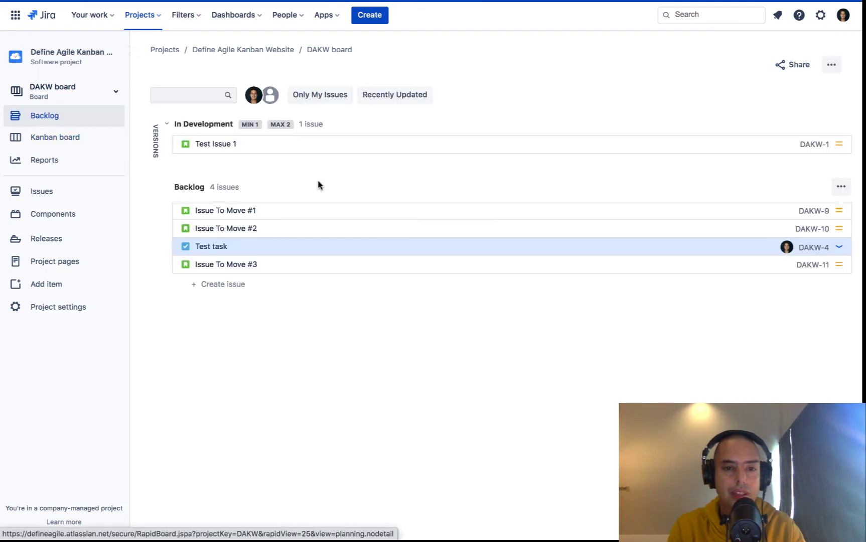
{"action": "left_click_drag", "start_coordinate": [275, 144], "coordinate": [287, 244]}
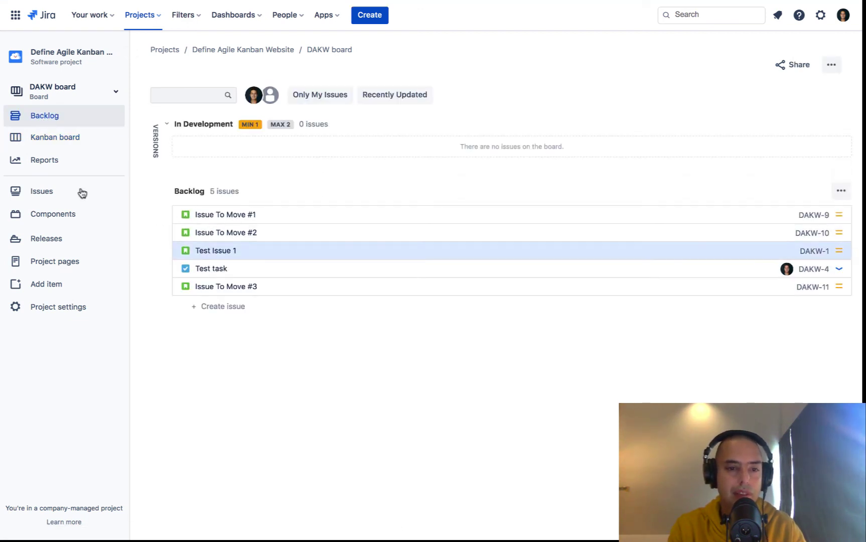
{"action": "left_click", "coordinate": [55, 137]}
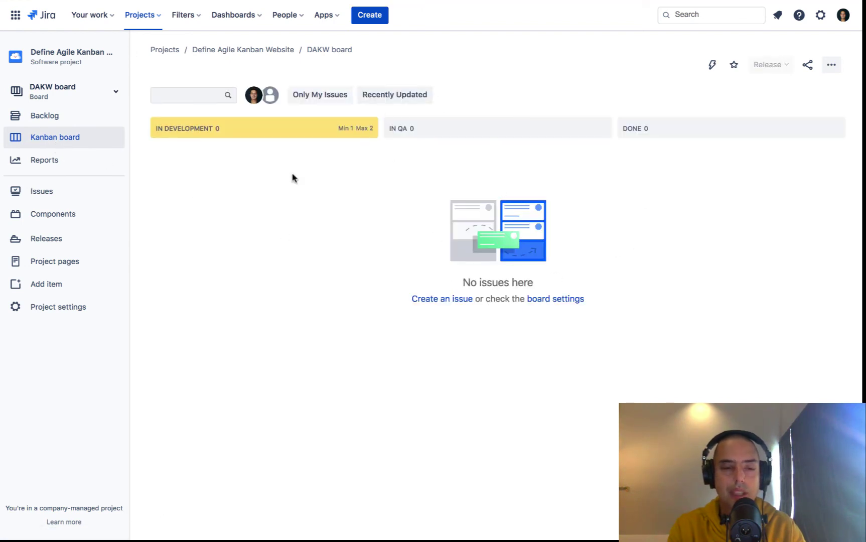
{"action": "mouse_move", "coordinate": [64, 91]}
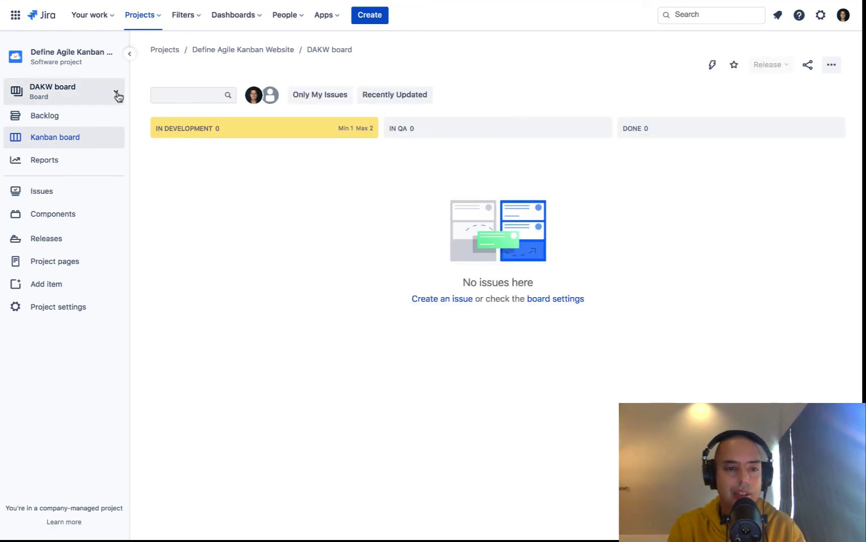
- Delete the old DAKW board from the full boards list and confirm
{"action": "left_click", "coordinate": [118, 95]}
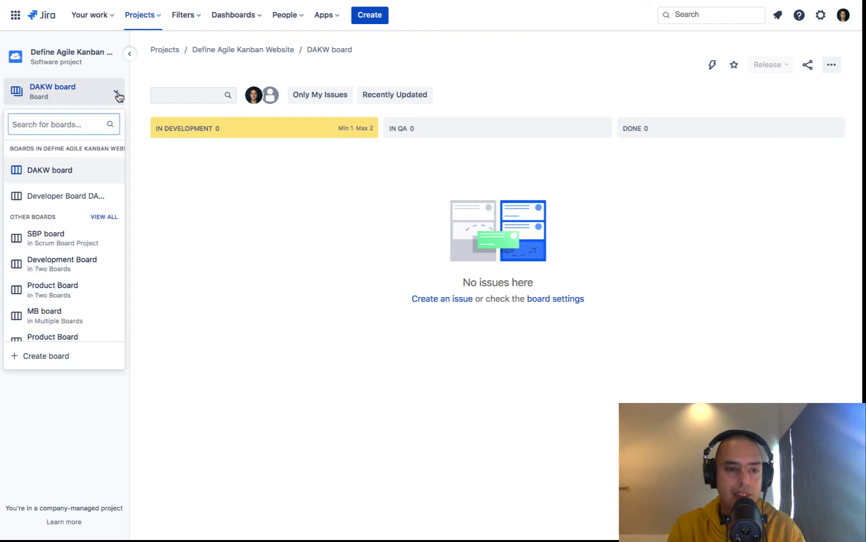
{"action": "left_click", "coordinate": [112, 217]}
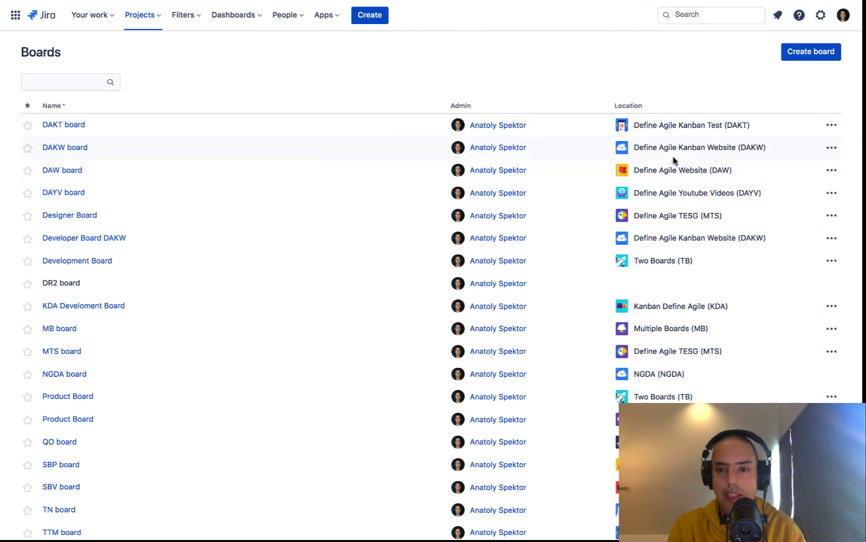
{"action": "left_click", "coordinate": [833, 147]}
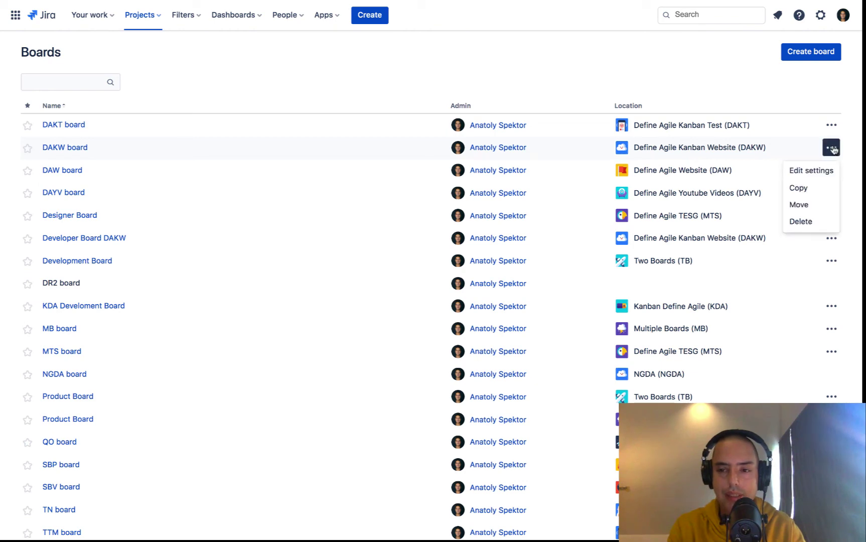
{"action": "left_click", "coordinate": [802, 221]}
{"action": "left_click", "coordinate": [520, 113]}
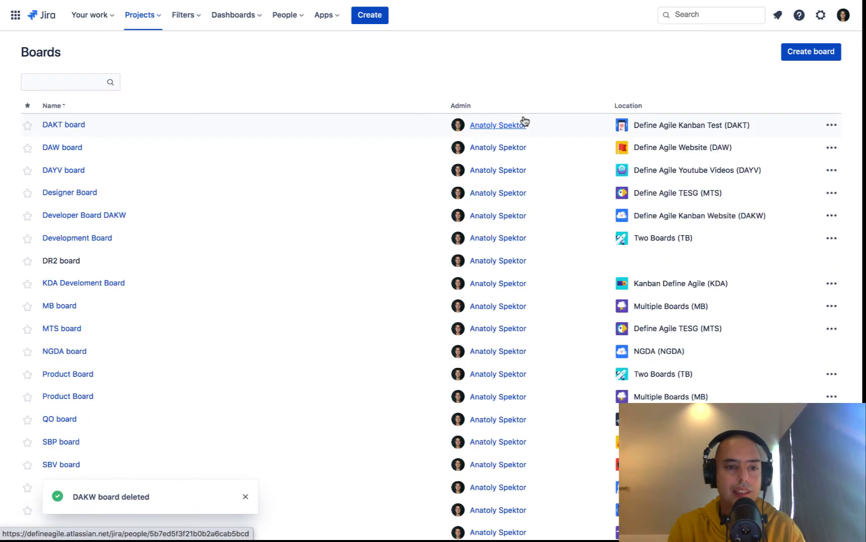
- Open Developer Board DAKW, confirm it is the project's only board, and show its backlog
{"action": "left_click", "coordinate": [108, 216]}
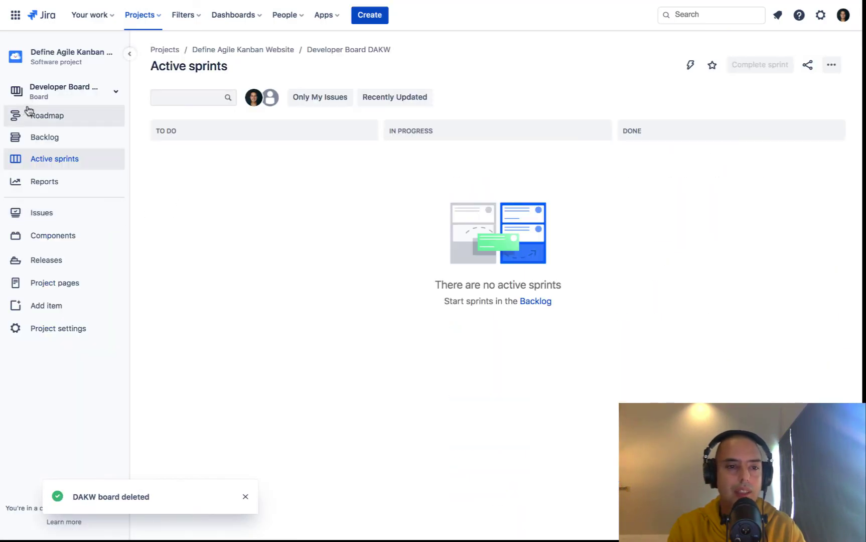
{"action": "left_click", "coordinate": [80, 90]}
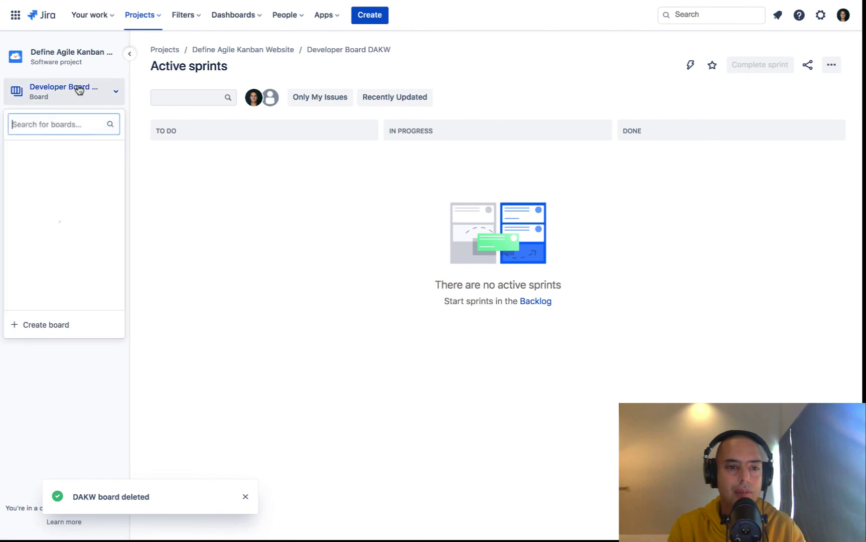
{"action": "left_click", "coordinate": [313, 178]}
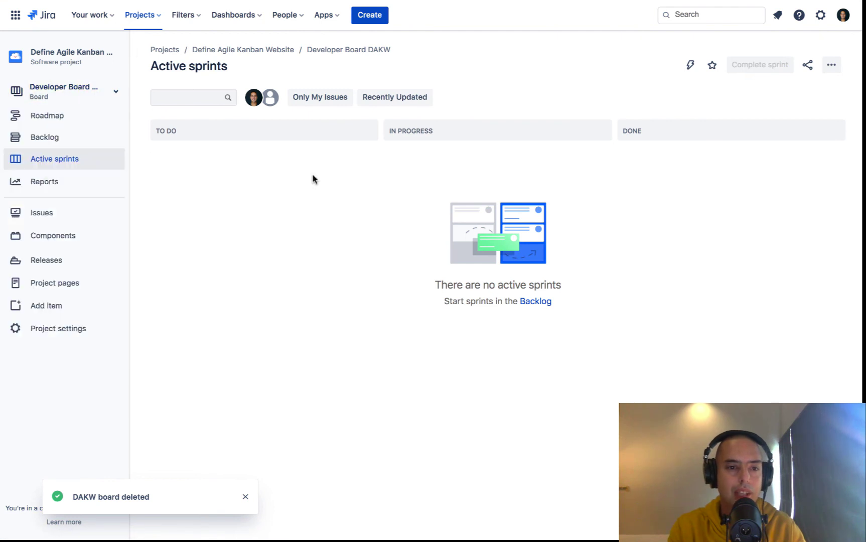
{"action": "left_click", "coordinate": [53, 138]}
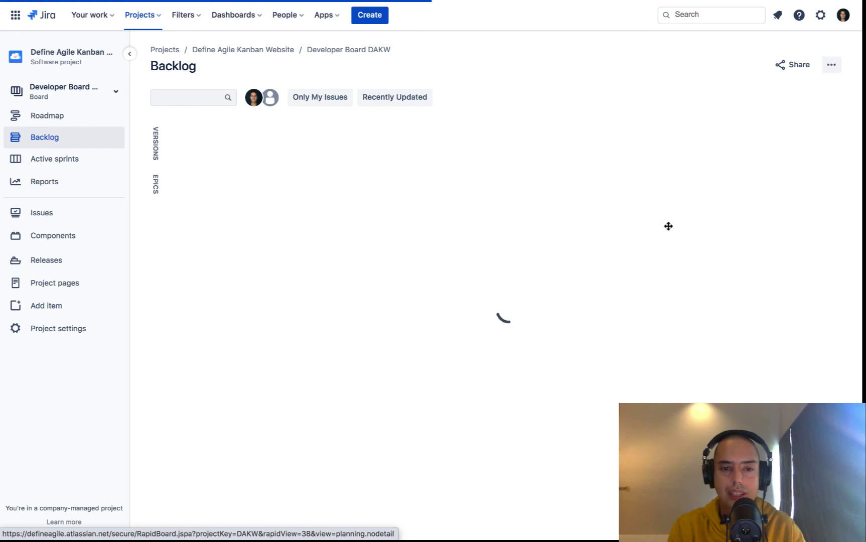